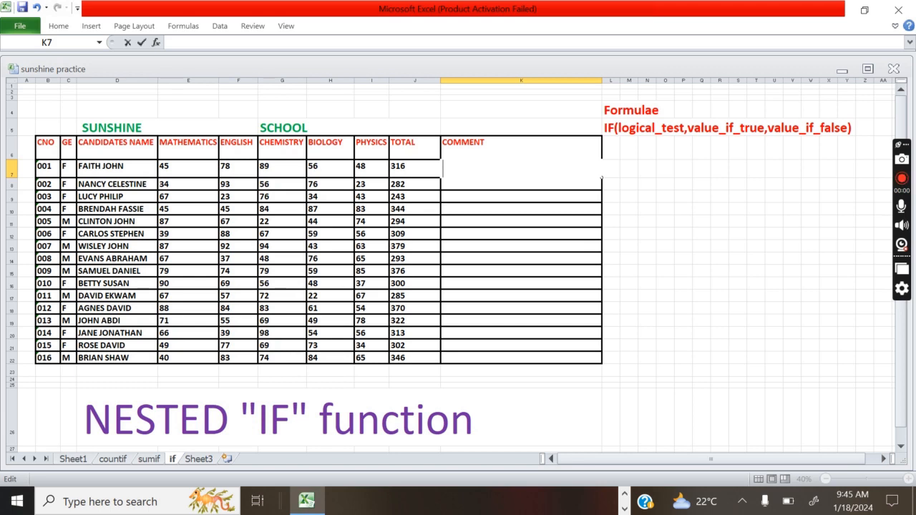
- In K7, begin the formula =IF(J7>300,"GOOD",IF so totals above 300 return GOOD
{"action": "mouse_move", "coordinate": [304, 505]}
{"action": "type", "text": "=IF"}
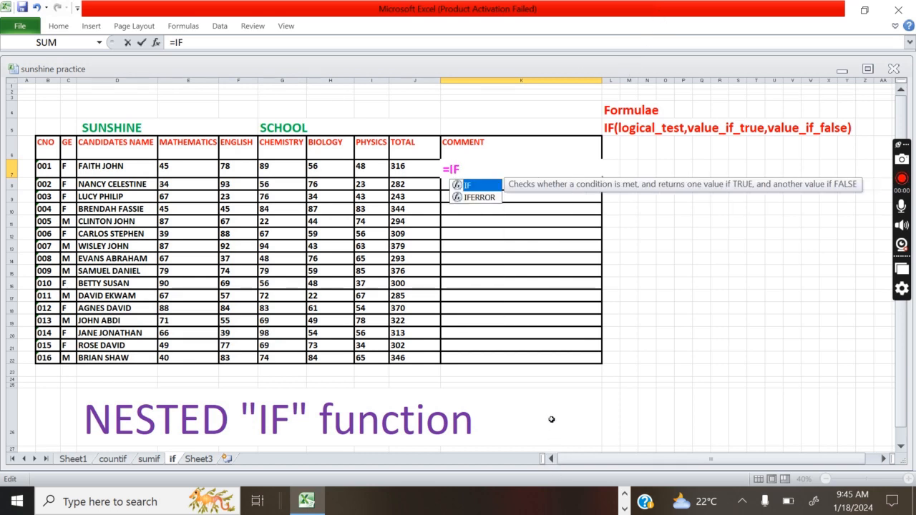
{"action": "type", "text": "("}
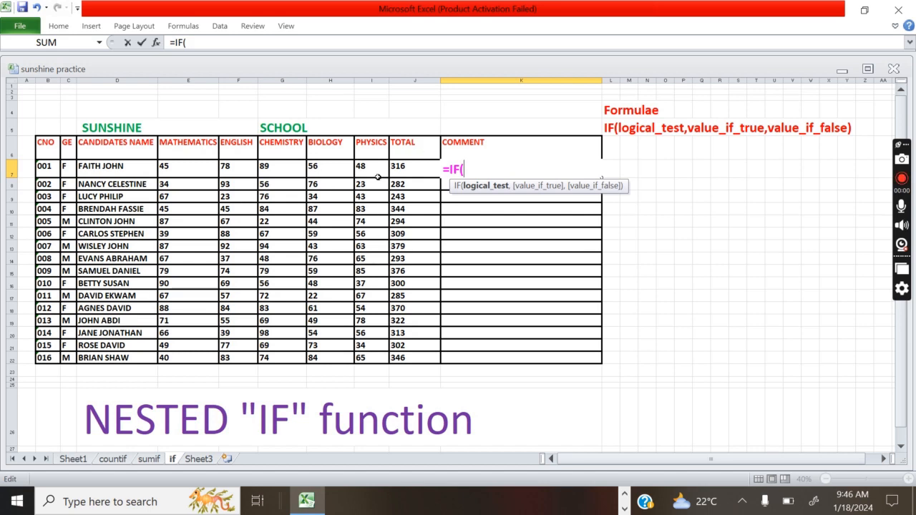
{"action": "type", "text": "J"}
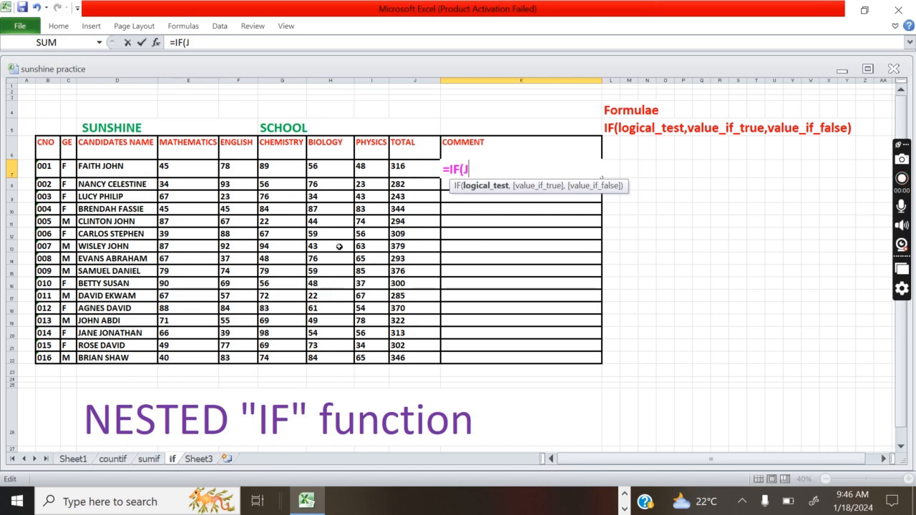
{"action": "type", "text": "7"}
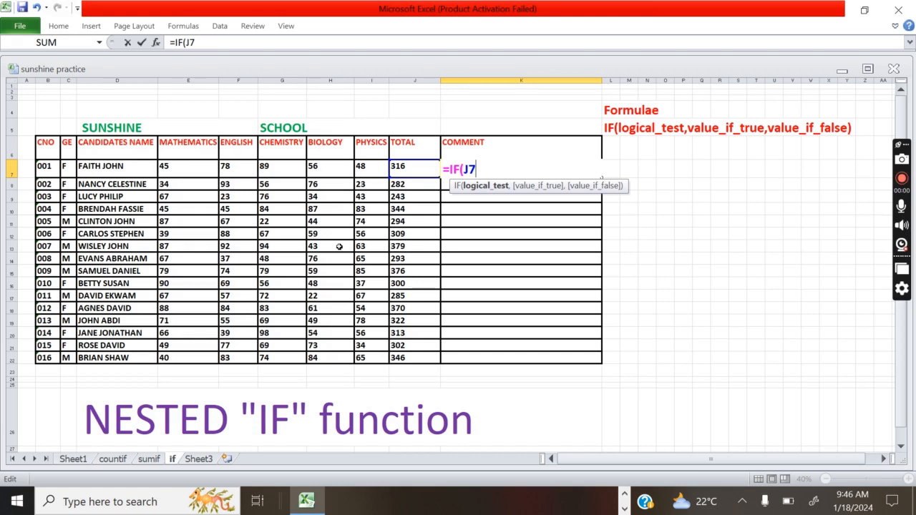
{"action": "type", "text": ">300,\""}
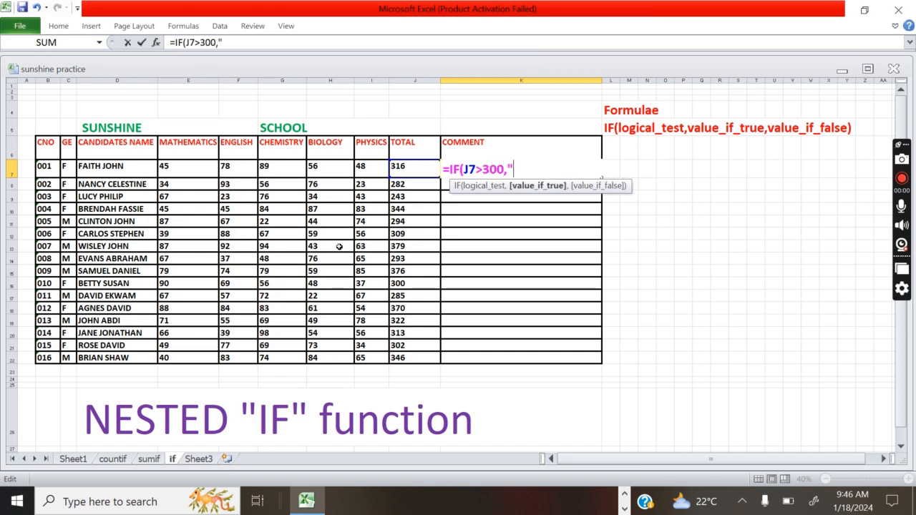
{"action": "type", "text": "GOOD"}
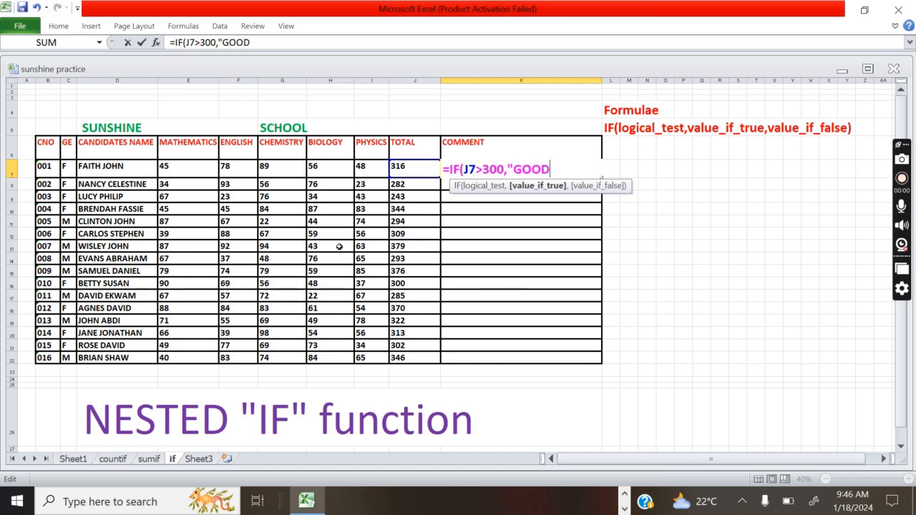
{"action": "type", "text": "\","}
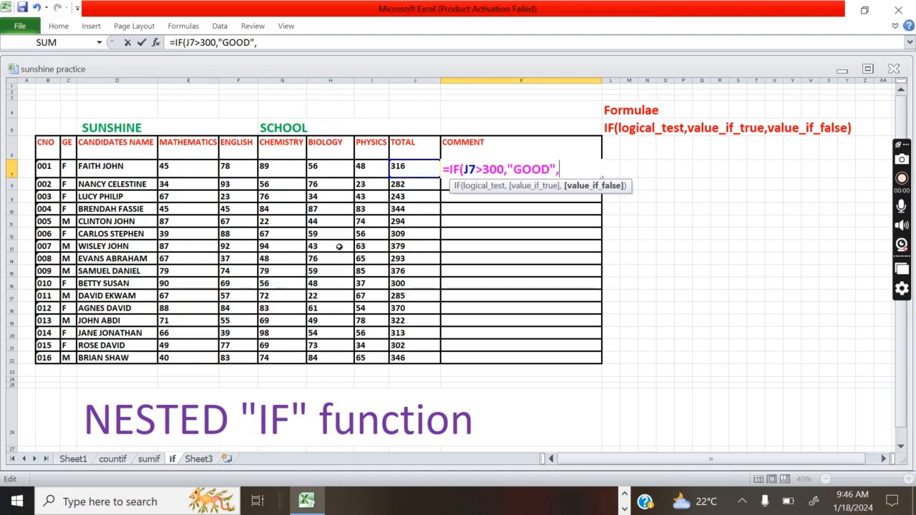
{"action": "type", "text": "IF"}
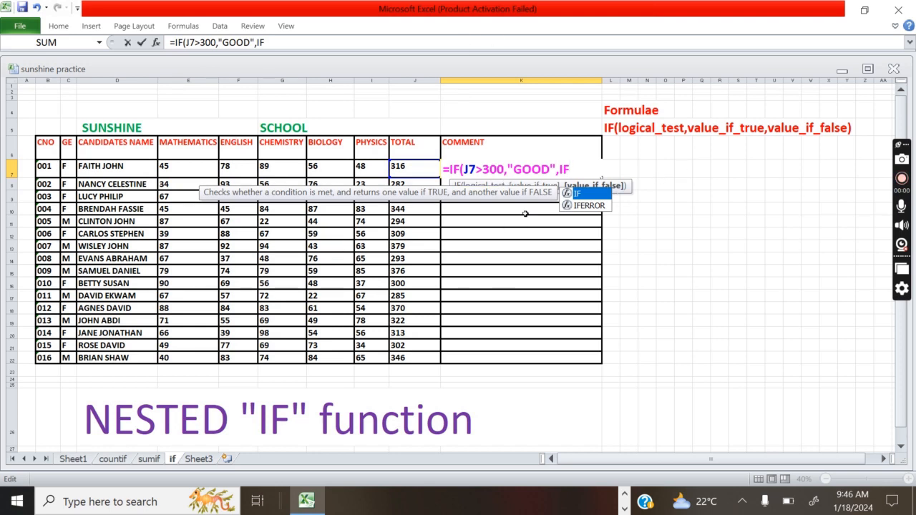
- Complete K7's inner IF as (J7>250,"PASS","POOR")) and commit it, showing GOOD
{"action": "type", "text": "("}
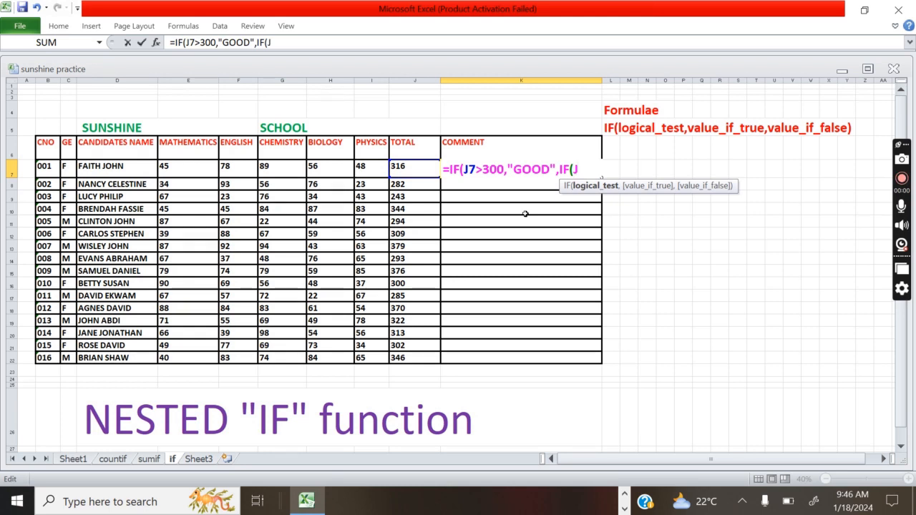
{"action": "type", "text": "J7>250"}
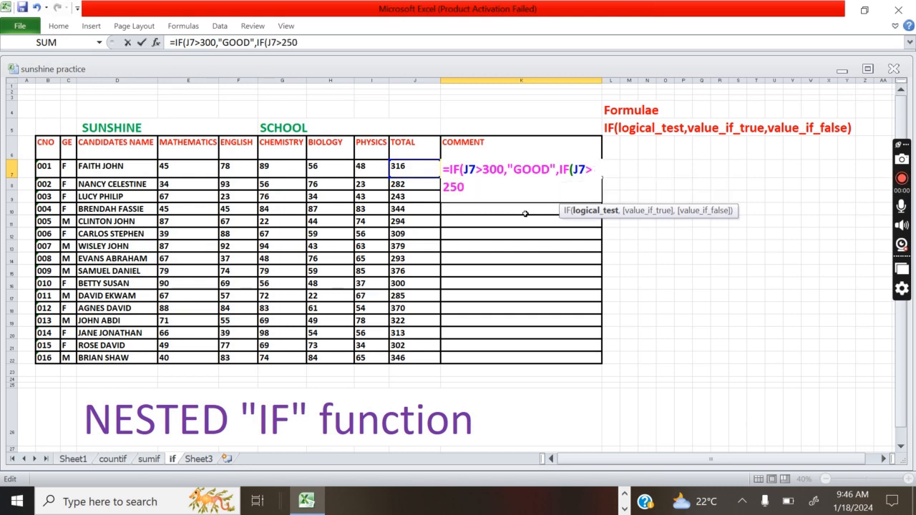
{"action": "type", "text": ",\""}
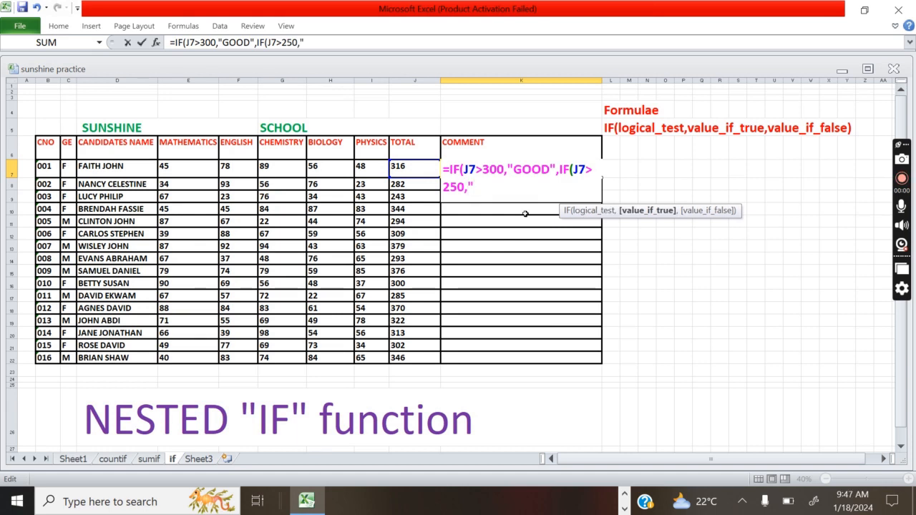
{"action": "type", "text": "PASS"}
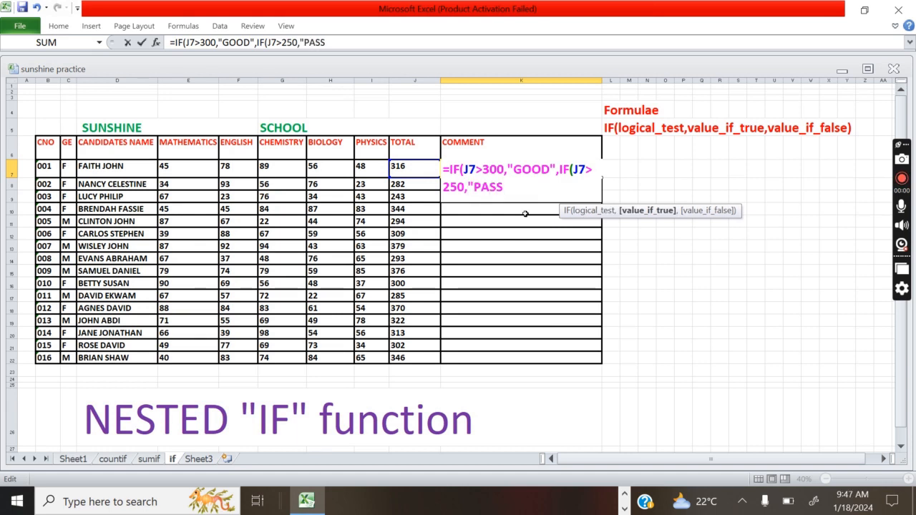
{"action": "type", "text": "\","}
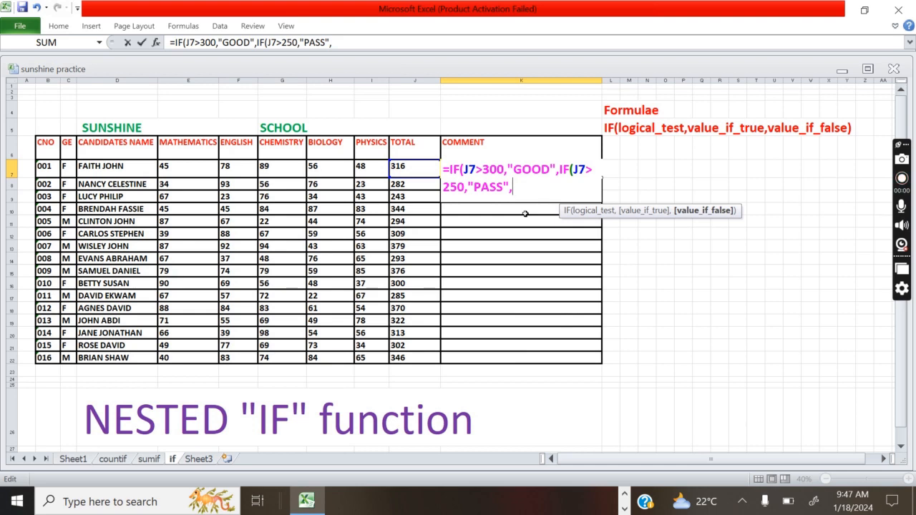
{"action": "type", "text": "\"POO"}
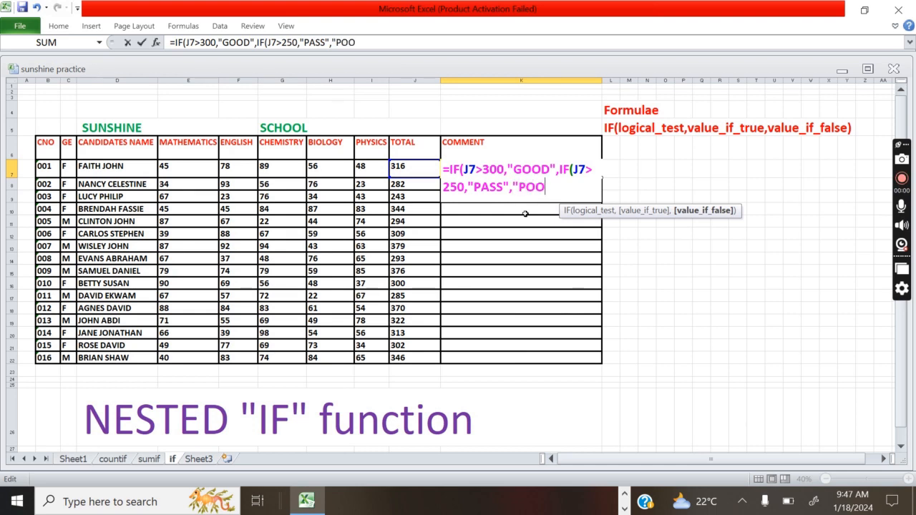
{"action": "type", "text": "R\""}
{"action": "type", "text": ")"}
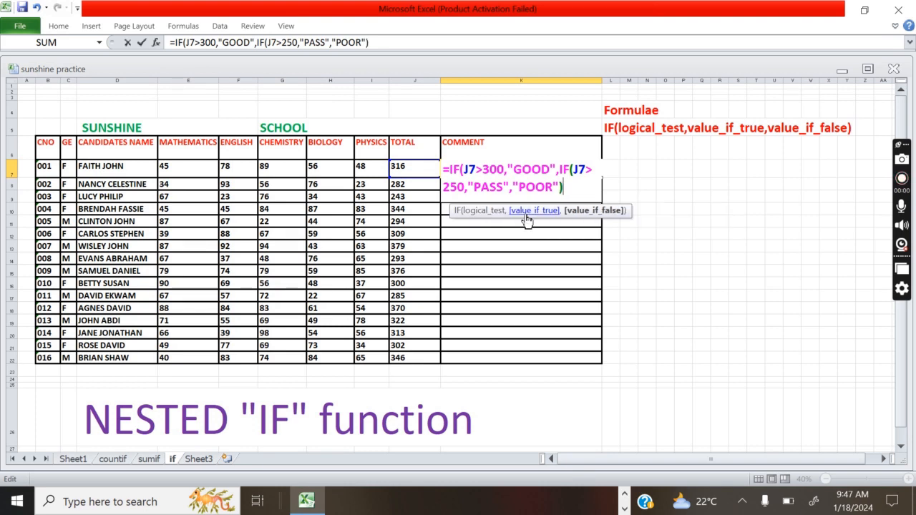
{"action": "type", "text": ")"}
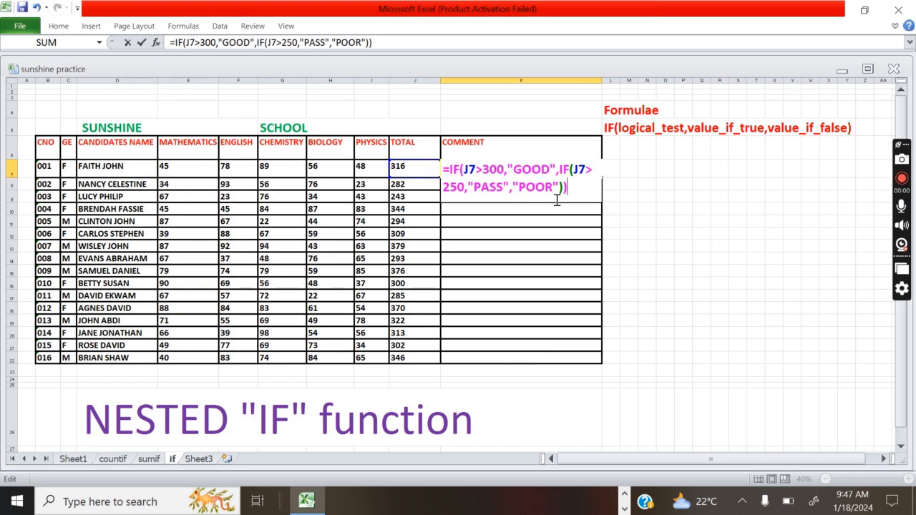
{"action": "key", "text": "Return"}
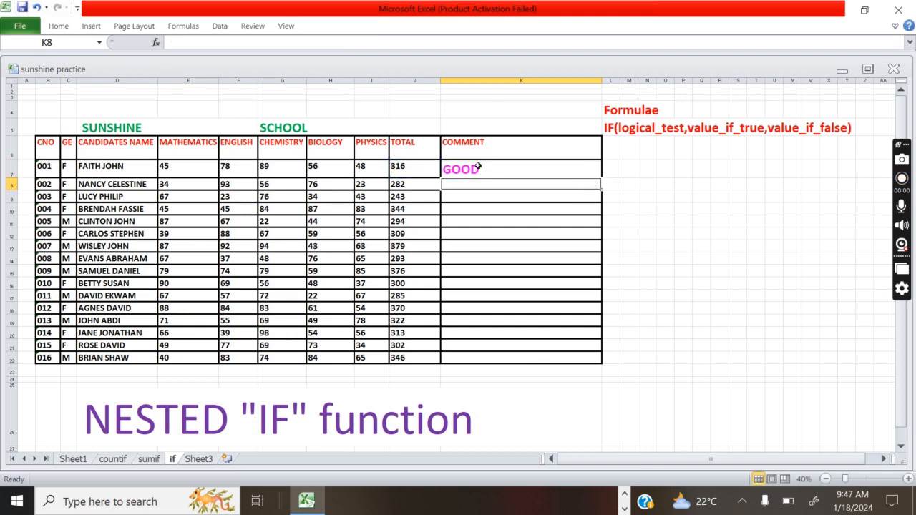
- Check K7's formula, then start a new formula with = in K8
{"action": "left_click", "coordinate": [593, 166]}
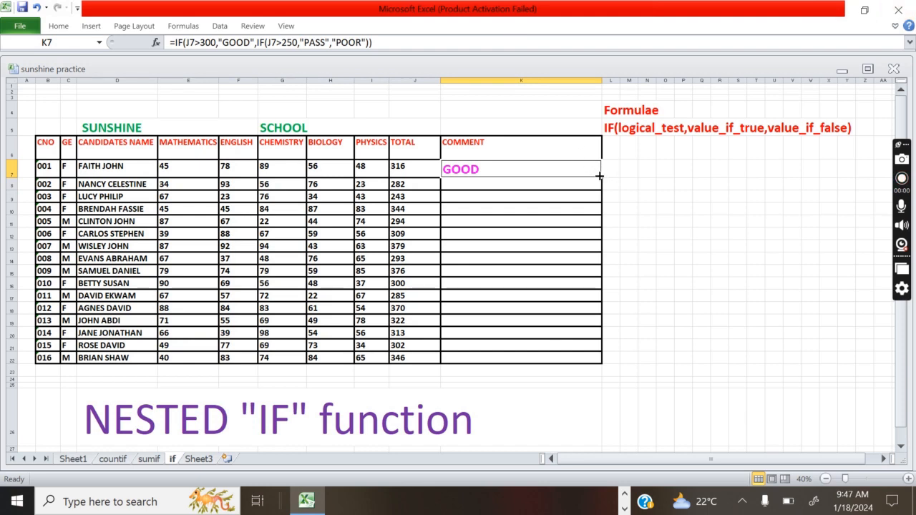
{"action": "left_click", "coordinate": [486, 186]}
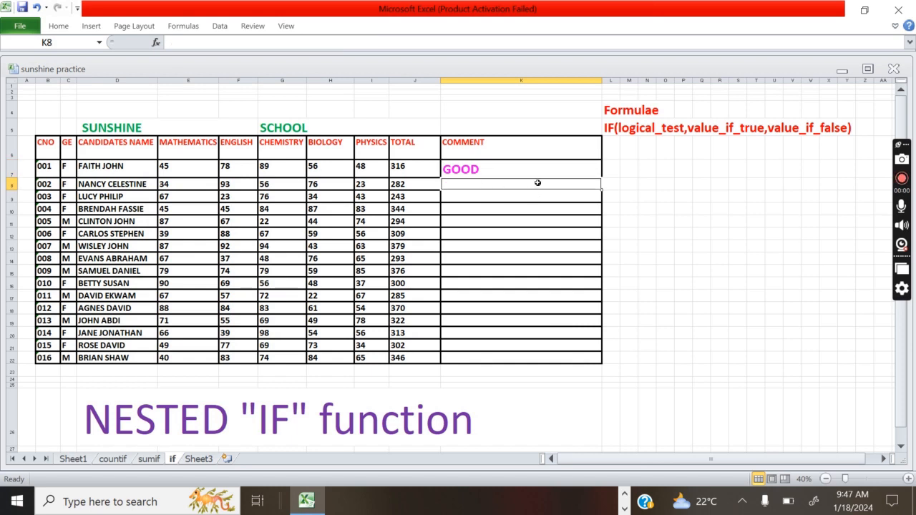
{"action": "type", "text": "="}
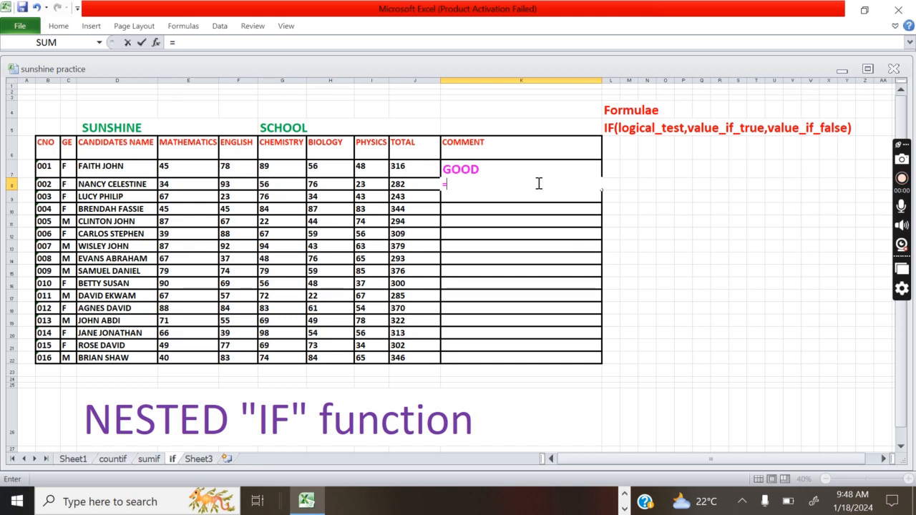
- Enter =IF(J8>300,"GOOD",IF(J8>250,"PASS","FAIL")) in K8, fixing typos, so it shows PASS for 282
{"action": "type", "text": "IF"}
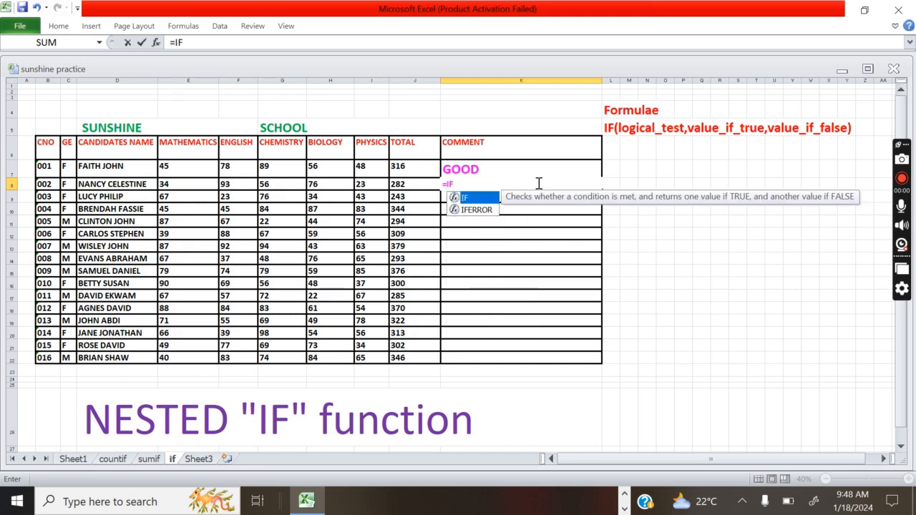
{"action": "type", "text": "("}
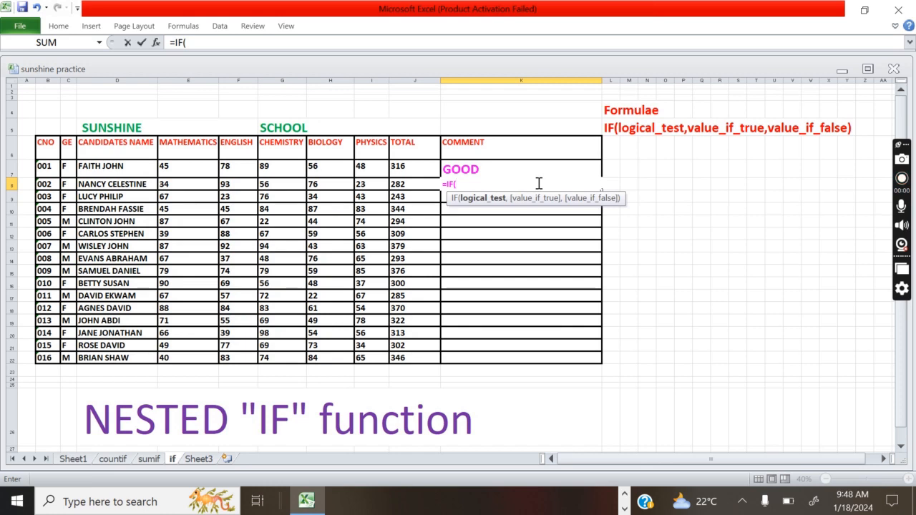
{"action": "type", "text": "J8>250\""}
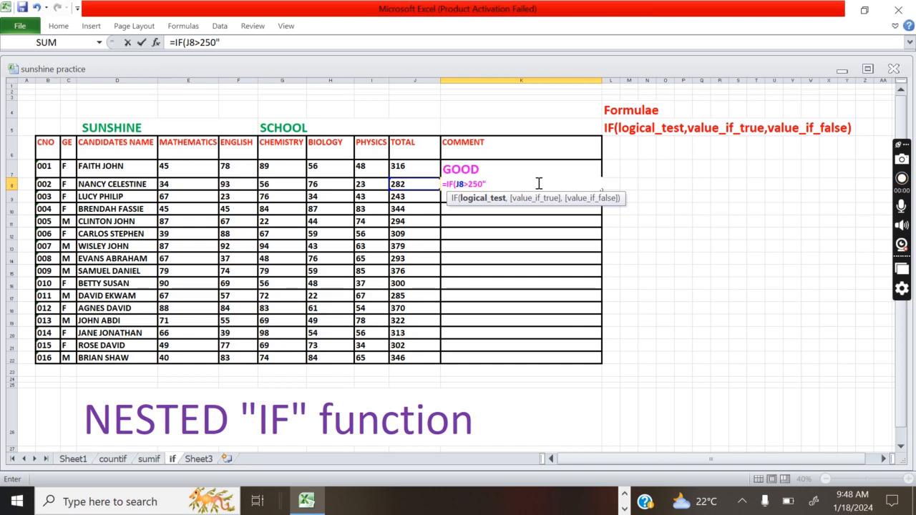
{"action": "key", "text": "BackSpace"}
{"action": "type", "text": ",\""}
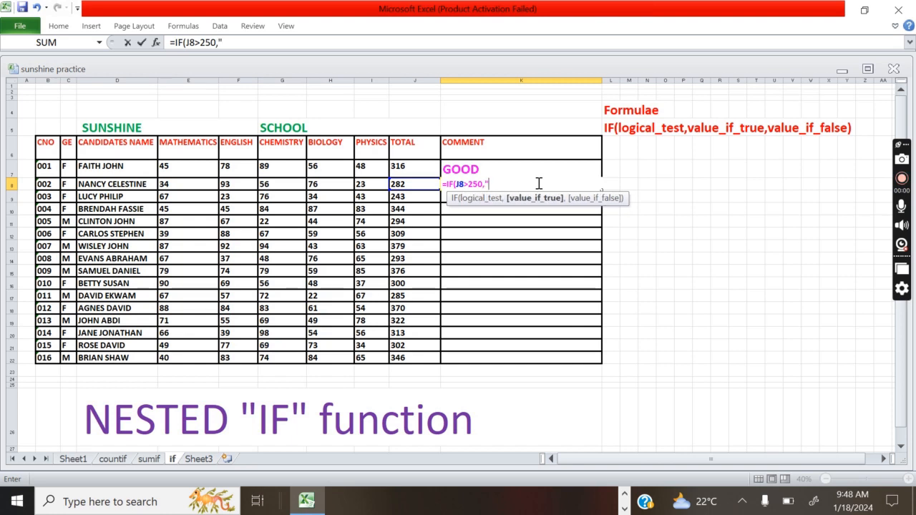
{"action": "type", "text": "F"}
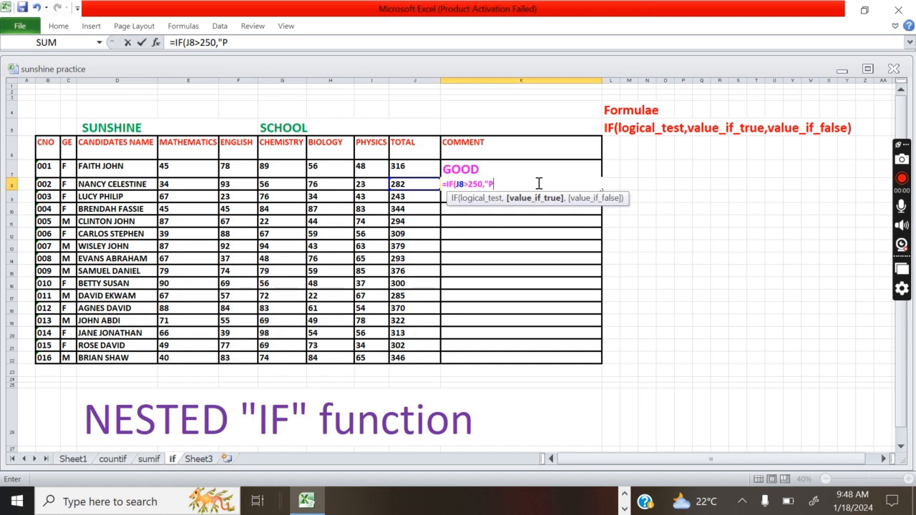
{"action": "key", "text": "BackSpace"}
{"action": "key", "text": "BackSpace"}
{"action": "key", "text": "BackSpace"}
{"action": "key", "text": "BackSpace"}
{"action": "key", "text": "BackSpace"}
{"action": "key", "text": "BackSpace"}
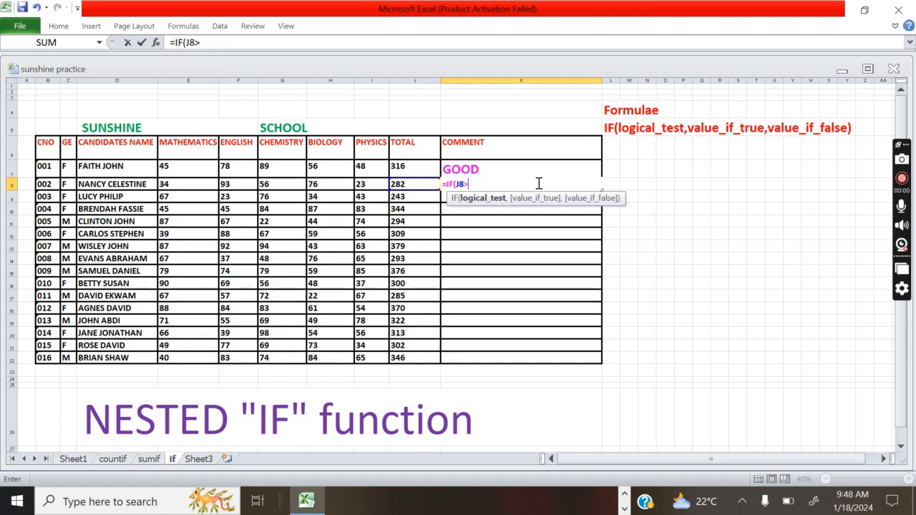
{"action": "type", "text": "300"}
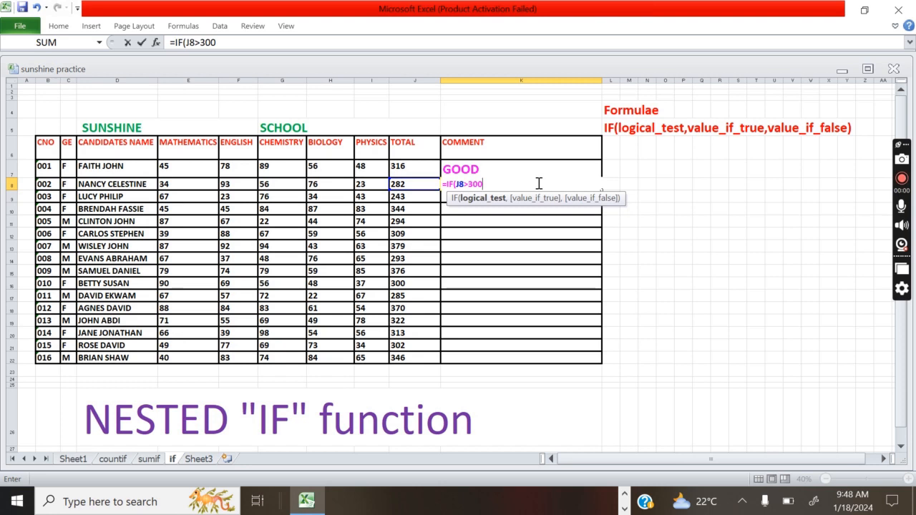
{"action": "type", "text": ",\""}
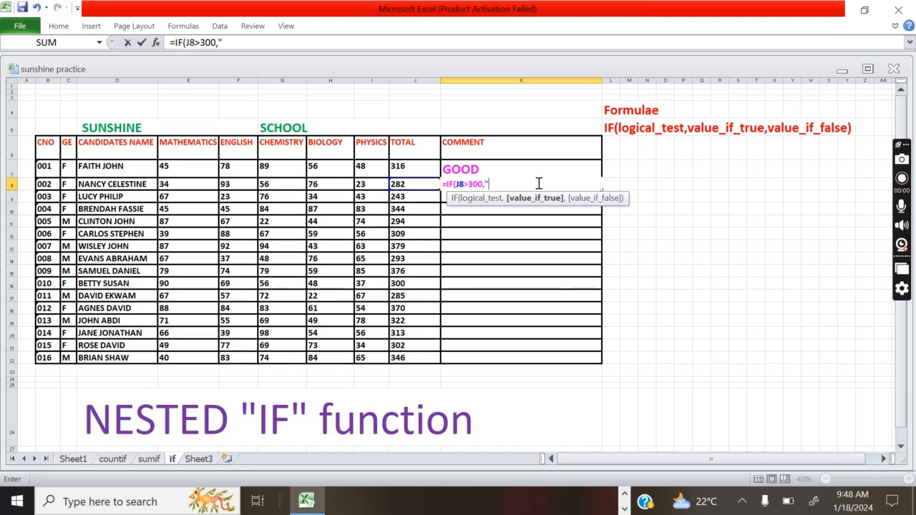
{"action": "type", "text": "GOOD"}
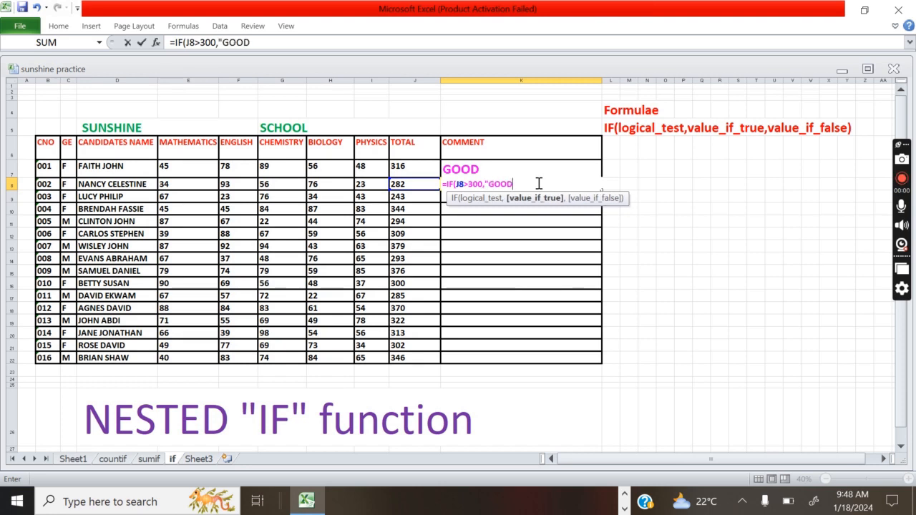
{"action": "type", "text": "\",IF"}
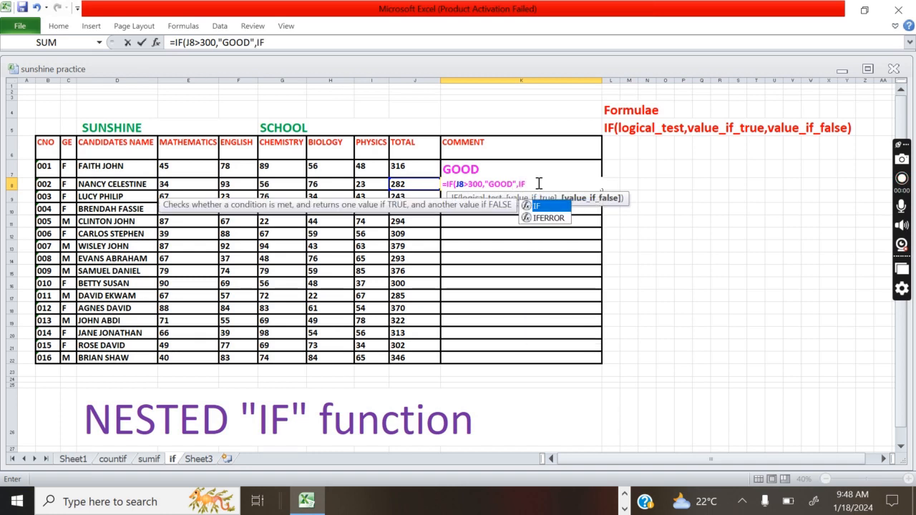
{"action": "type", "text": "\""}
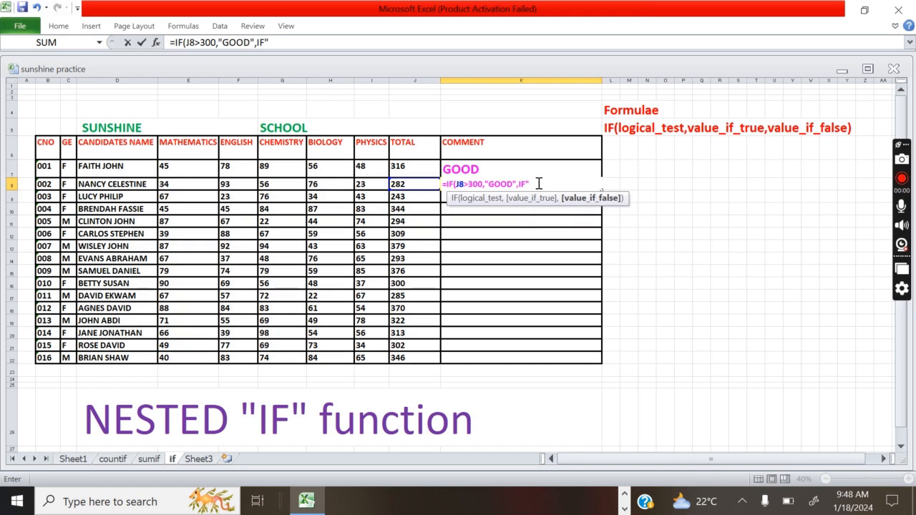
{"action": "key", "text": "BackSpace"}
{"action": "type", "text": "("}
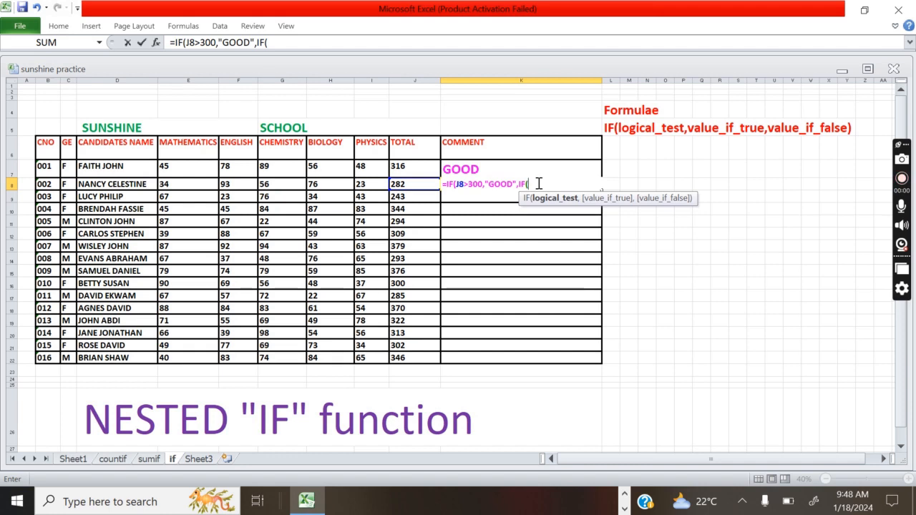
{"action": "type", "text": "J8>25-"}
{"action": "key", "text": "BackSpace"}
{"action": "type", "text": "0"}
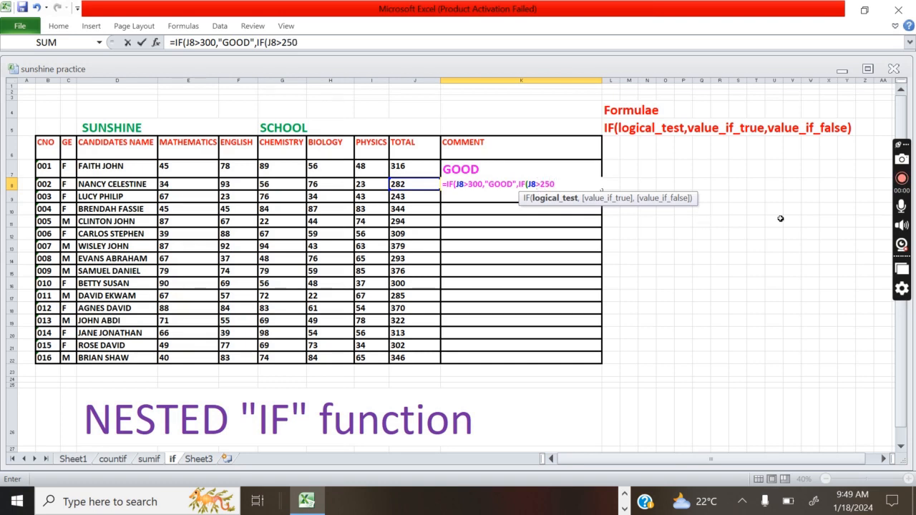
{"action": "type", "text": ",\""}
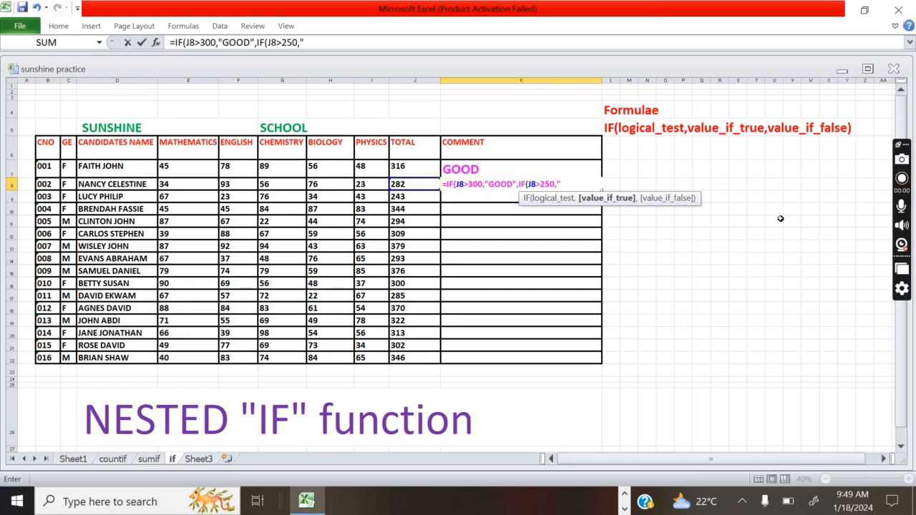
{"action": "type", "text": "PASS"}
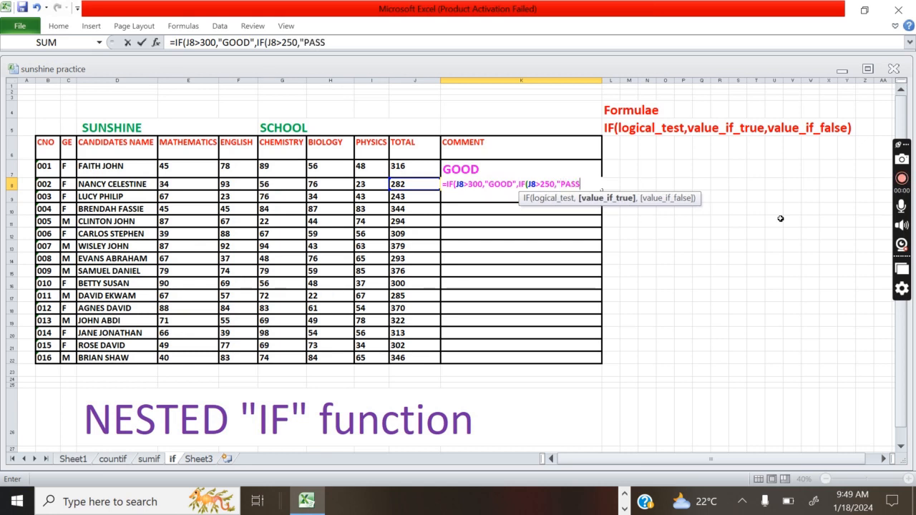
{"action": "type", "text": "\",\""}
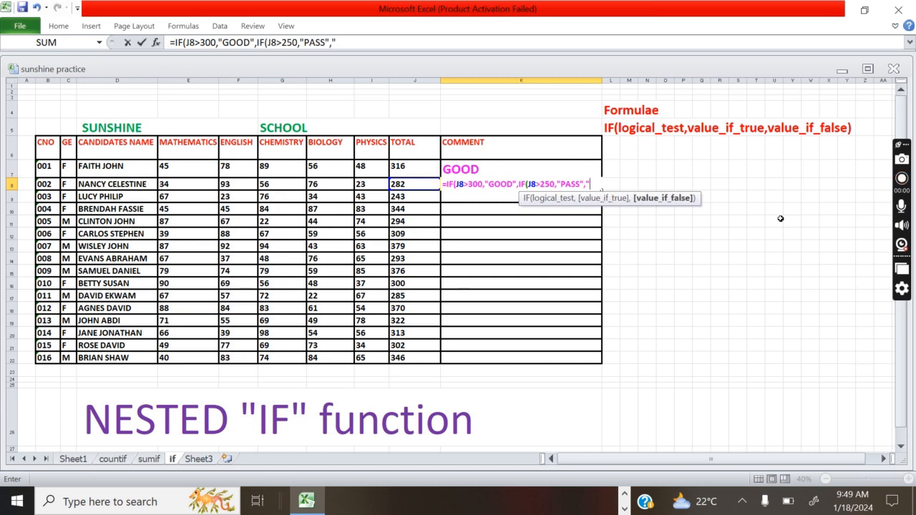
{"action": "type", "text": "FAIL\""}
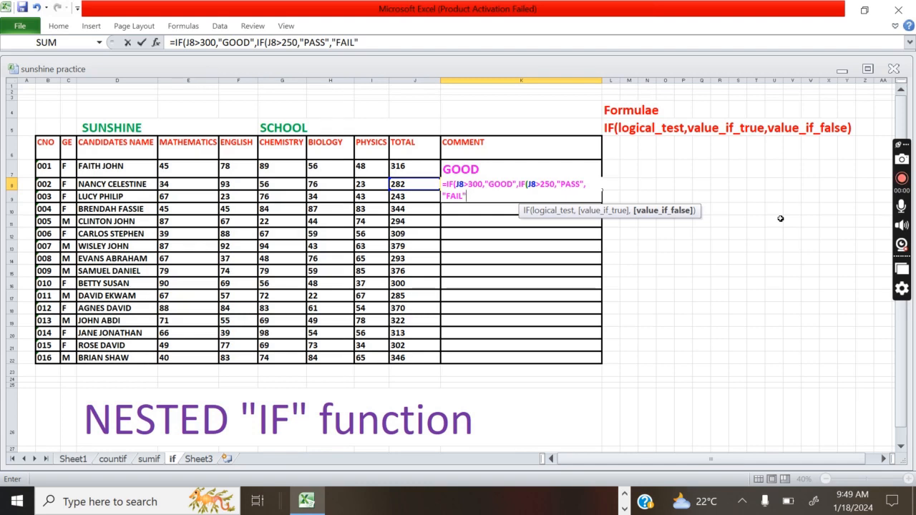
{"action": "type", "text": "))"}
{"action": "key", "text": "Return"}
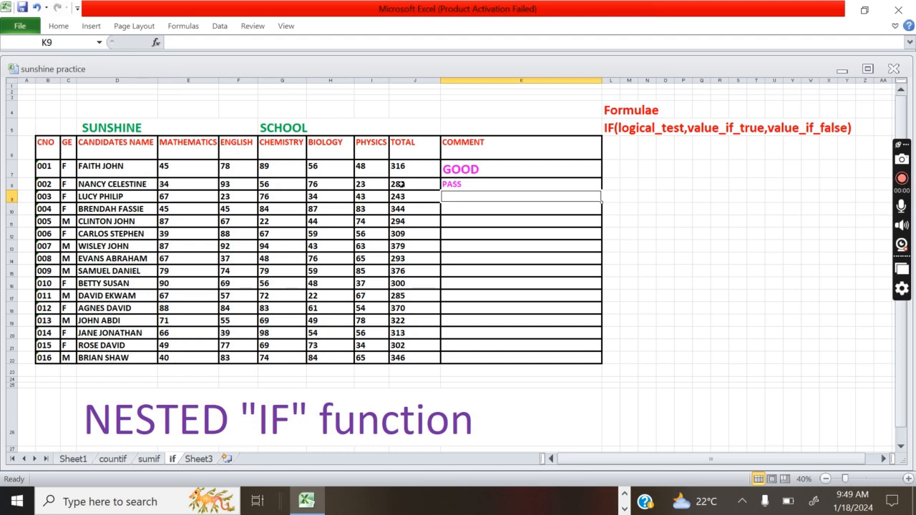
- Fill K7's nested IF formula down through K22 for all 16 students
{"action": "left_click", "coordinate": [542, 169]}
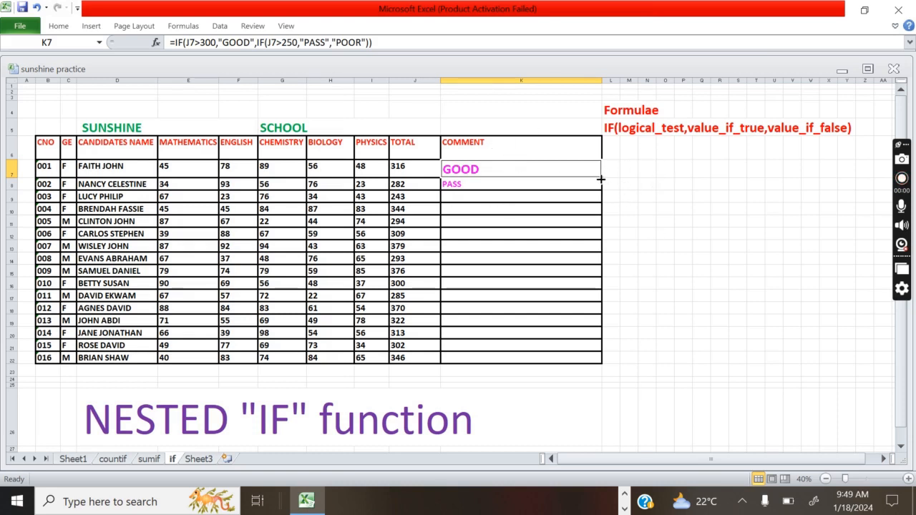
{"action": "left_click_drag", "start_coordinate": [603, 177], "coordinate": [600, 352]}
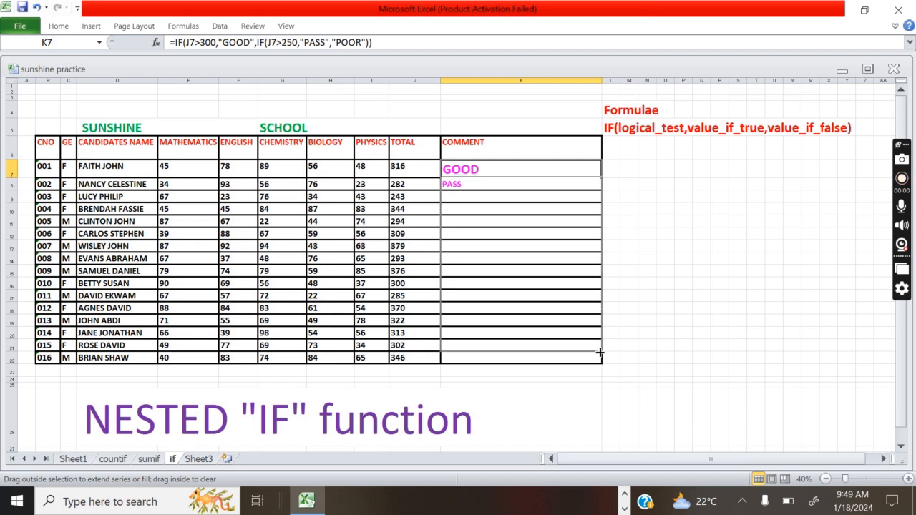
{"action": "left_click_drag", "start_coordinate": [599, 352], "coordinate": [600, 352]}
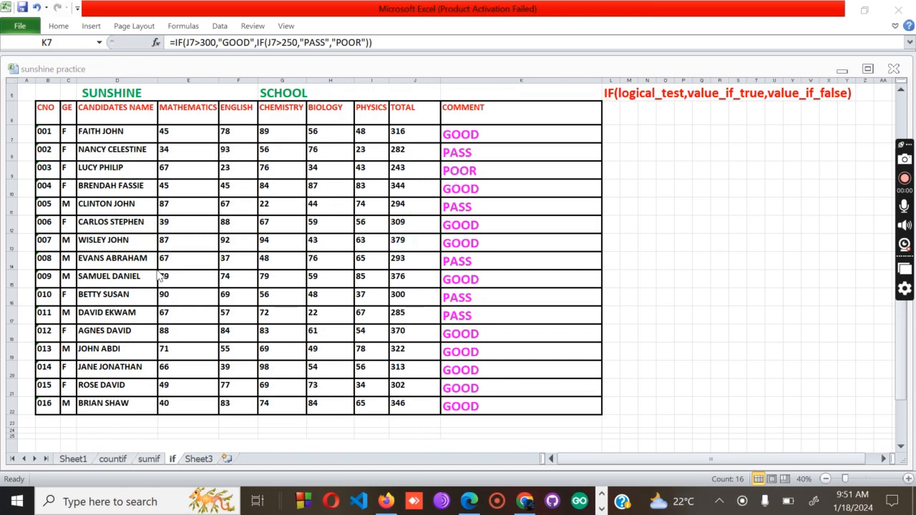
- Clear Contents of K8:K22, leaving GOOD only in K7, and reselect K7
{"action": "left_click_drag", "start_coordinate": [461, 143], "coordinate": [601, 412]}
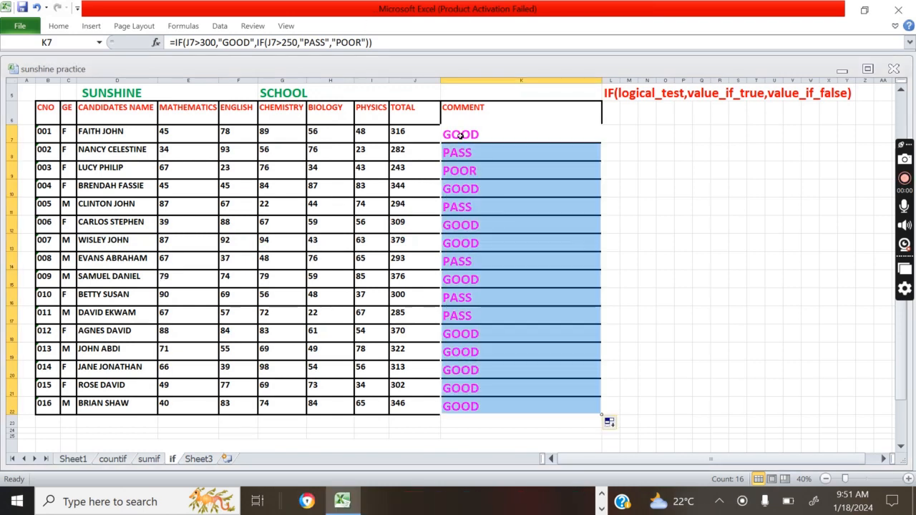
{"action": "key", "text": "F2"}
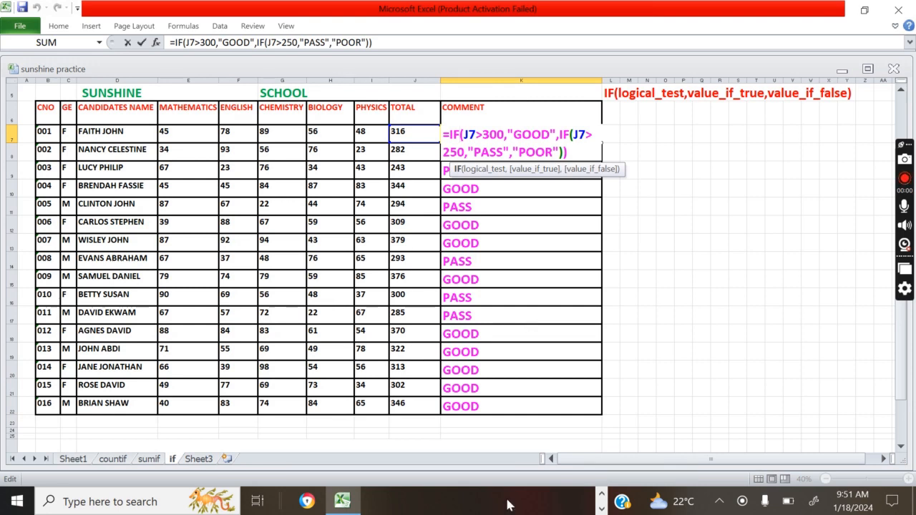
{"action": "left_click", "coordinate": [504, 406]}
{"action": "left_click_drag", "start_coordinate": [504, 406], "coordinate": [504, 152]}
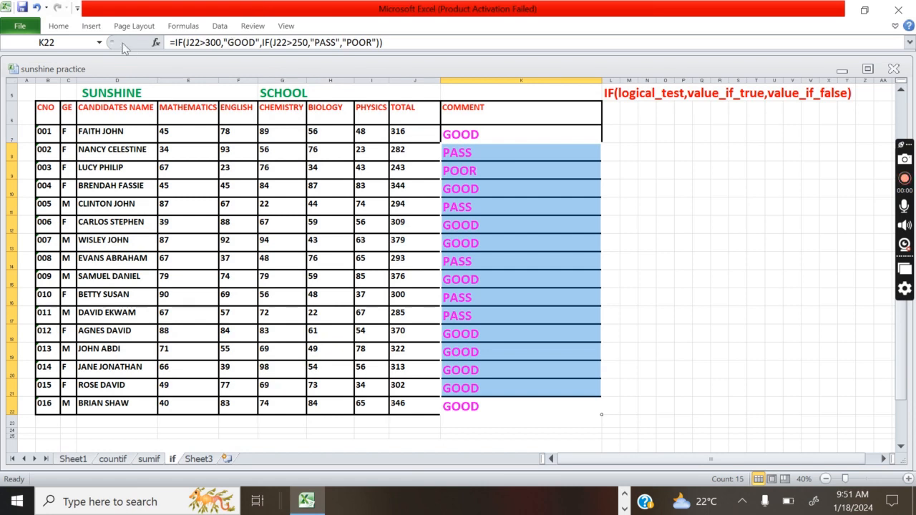
{"action": "right_click", "coordinate": [498, 229]}
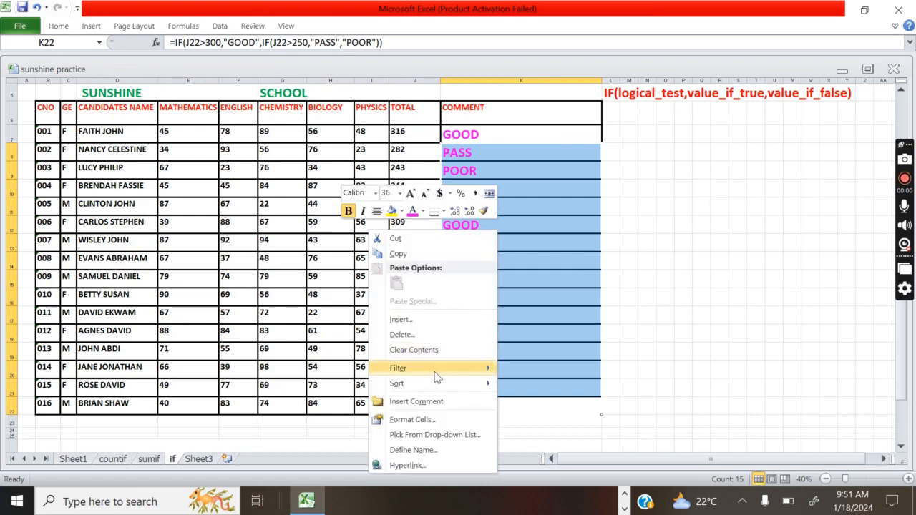
{"action": "left_click", "coordinate": [430, 350]}
{"action": "left_click", "coordinate": [757, 241]}
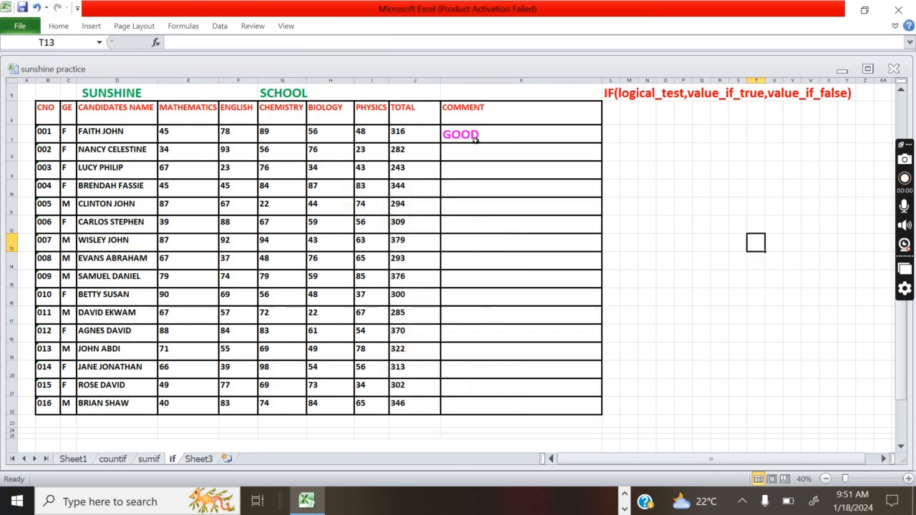
{"action": "left_click", "coordinate": [496, 134]}
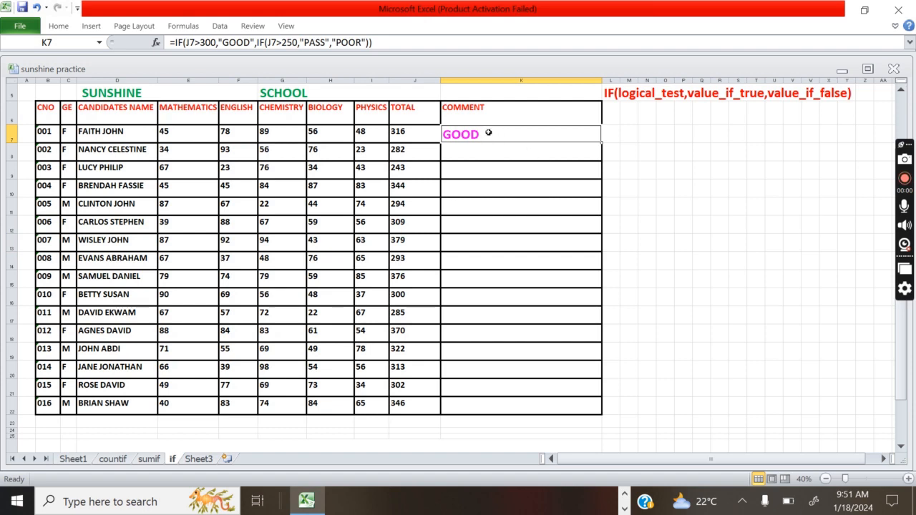
- Delete the final closing parenthesis from K7's formula and try to commit it
{"action": "double_click", "coordinate": [494, 135]}
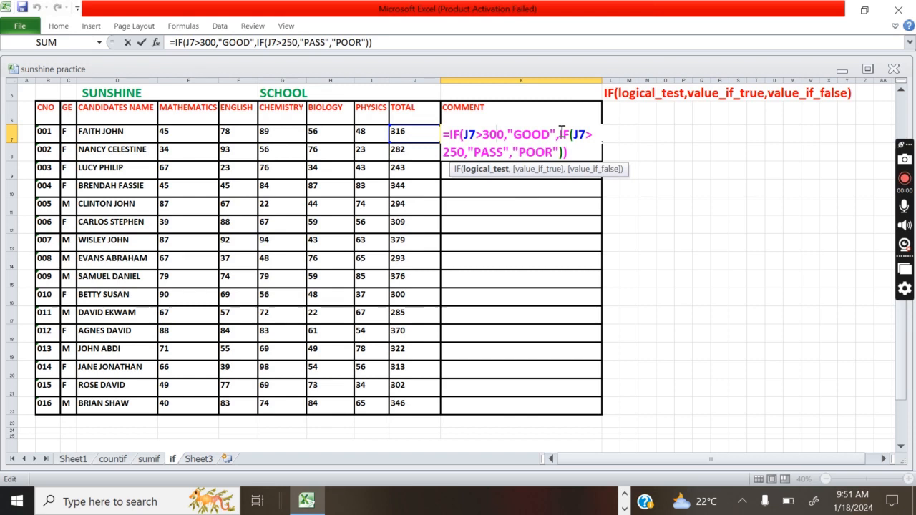
{"action": "left_click", "coordinate": [571, 152]}
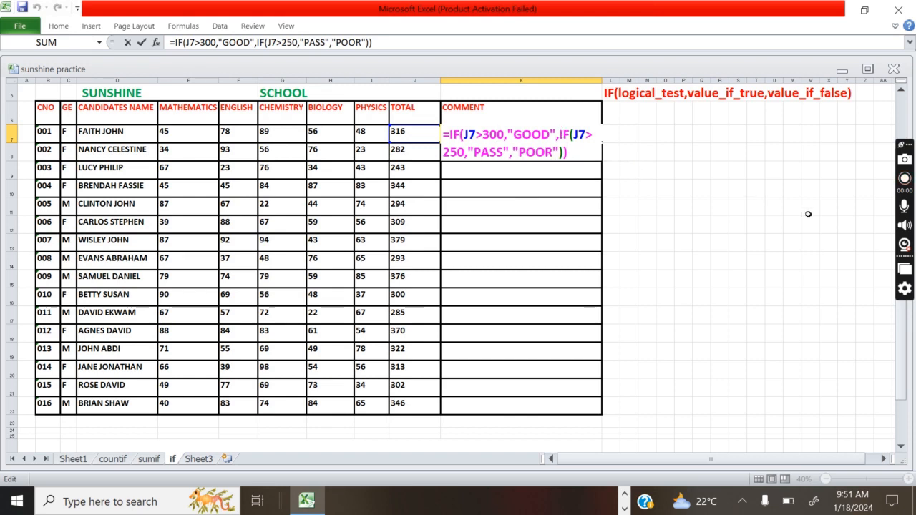
{"action": "key", "text": "BackSpace"}
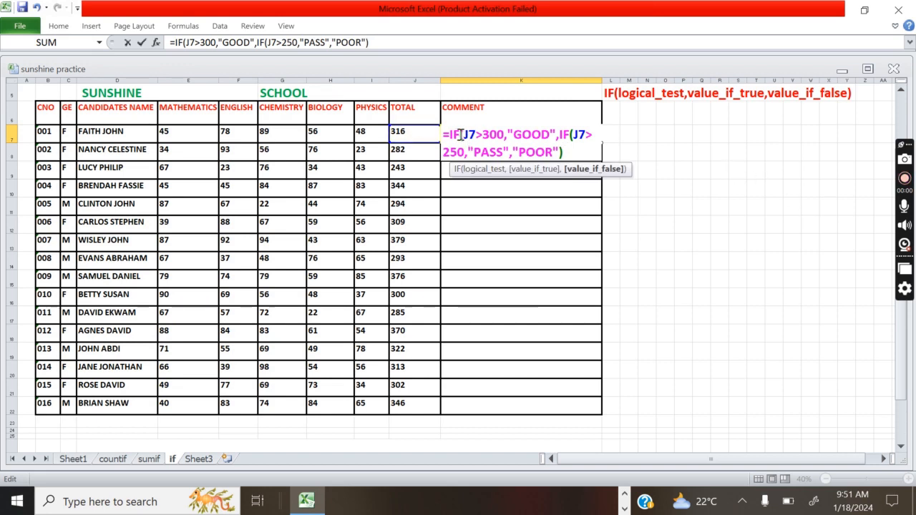
{"action": "key", "text": "Return"}
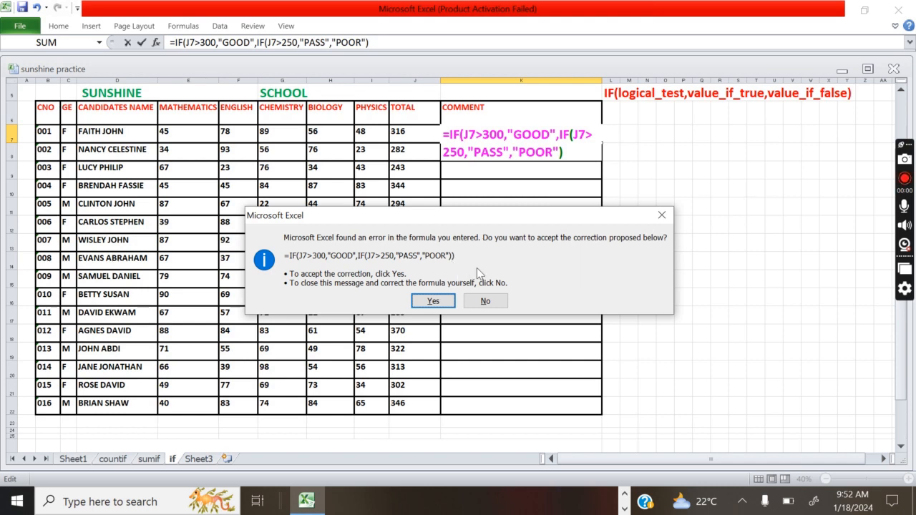
- Decline Excel's correction, dismiss the warning, and add the missing ')' back to K7's formula
{"action": "left_click", "coordinate": [486, 301]}
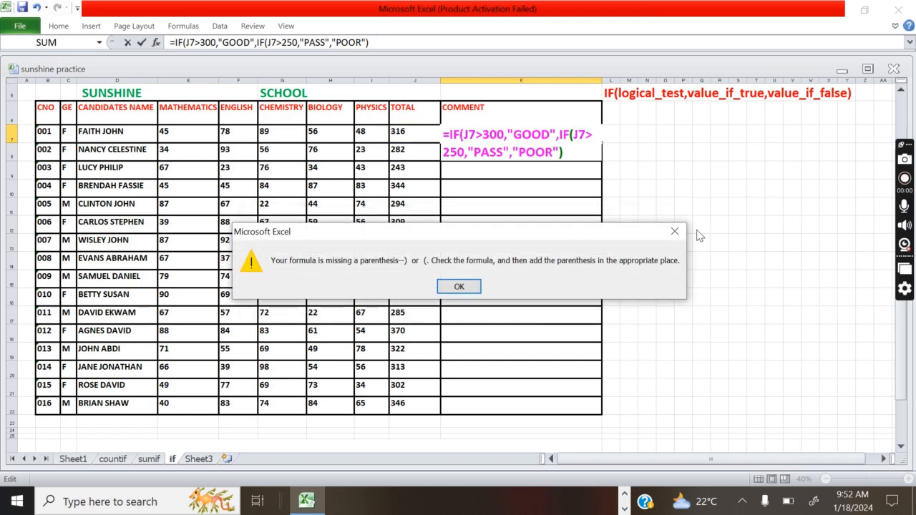
{"action": "left_click", "coordinate": [674, 231]}
{"action": "left_click", "coordinate": [572, 151]}
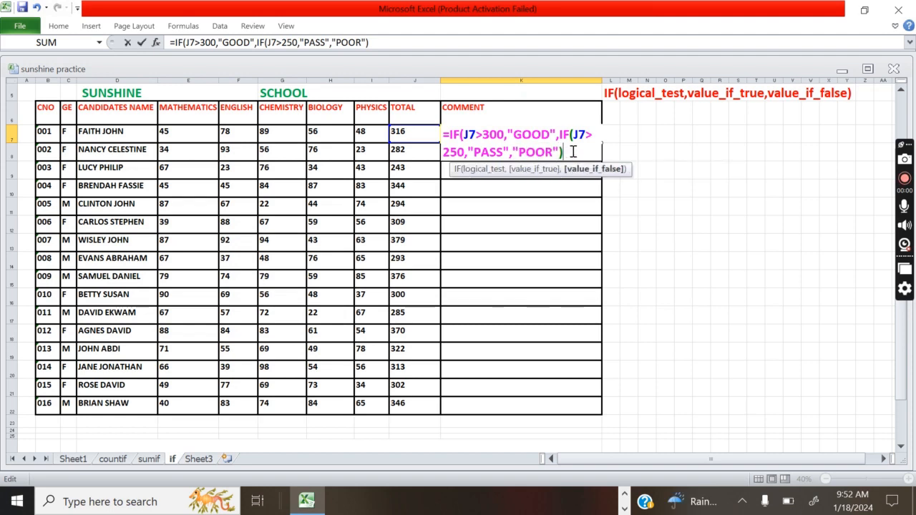
{"action": "type", "text": ")"}
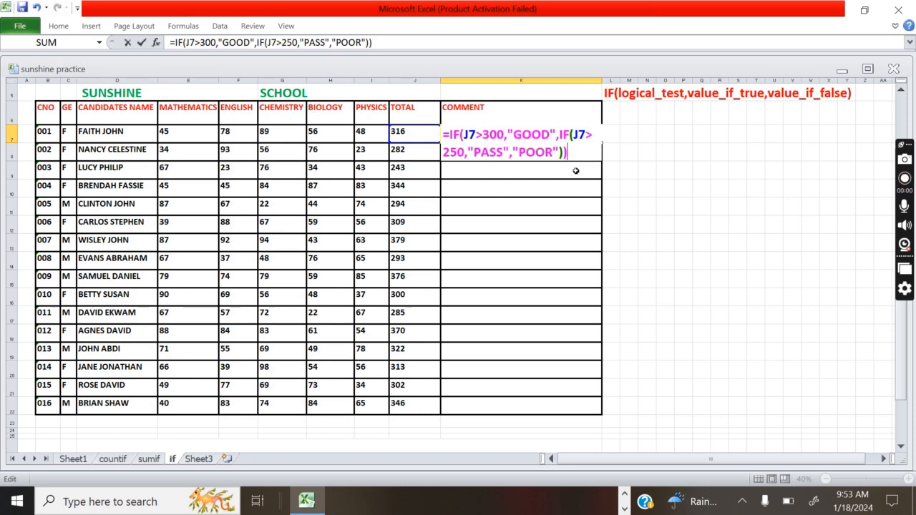
{"action": "key", "text": "Return"}
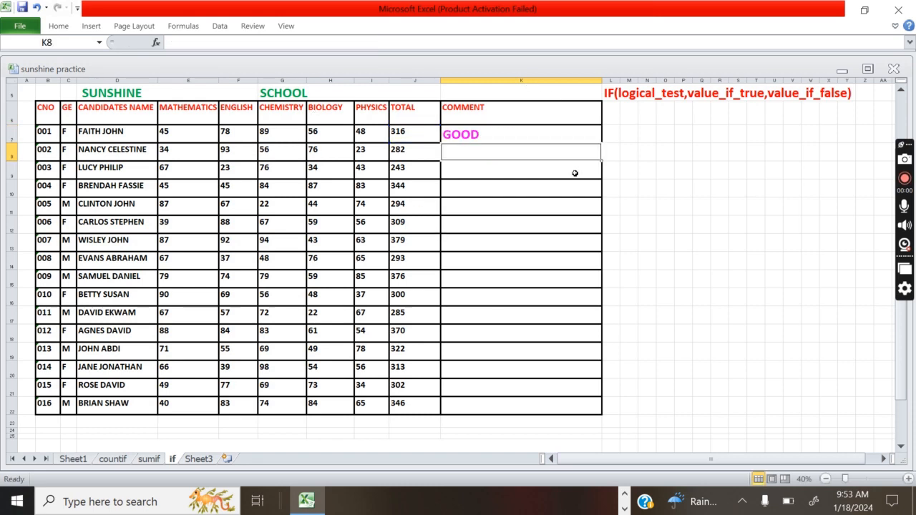
- Copy K7's nested IF down to K22 so all 16 students get GOOD, PASS or POOR
{"action": "left_click", "coordinate": [511, 133]}
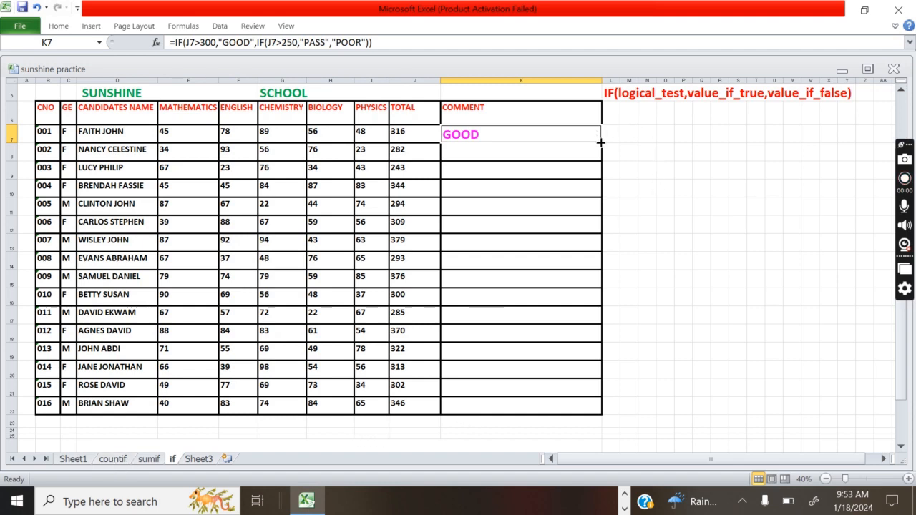
{"action": "left_click_drag", "start_coordinate": [600, 142], "coordinate": [590, 406]}
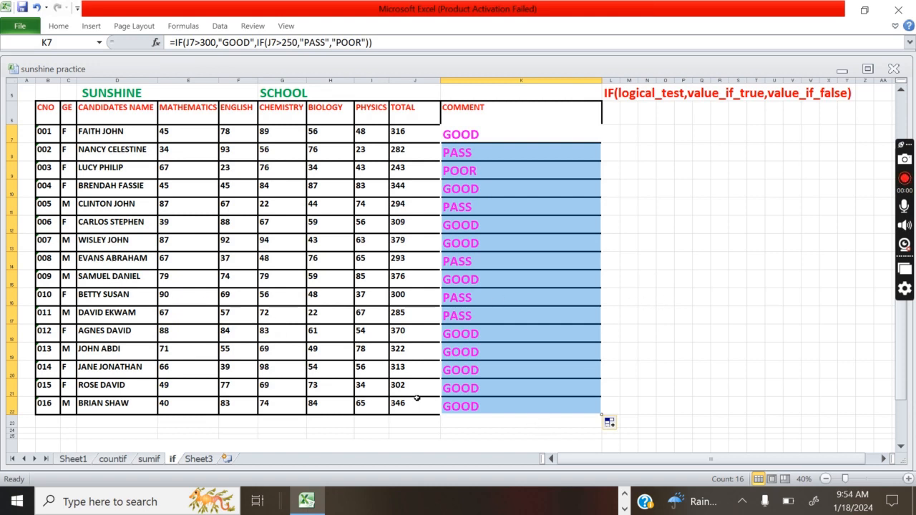
{"action": "left_click", "coordinate": [678, 335]}
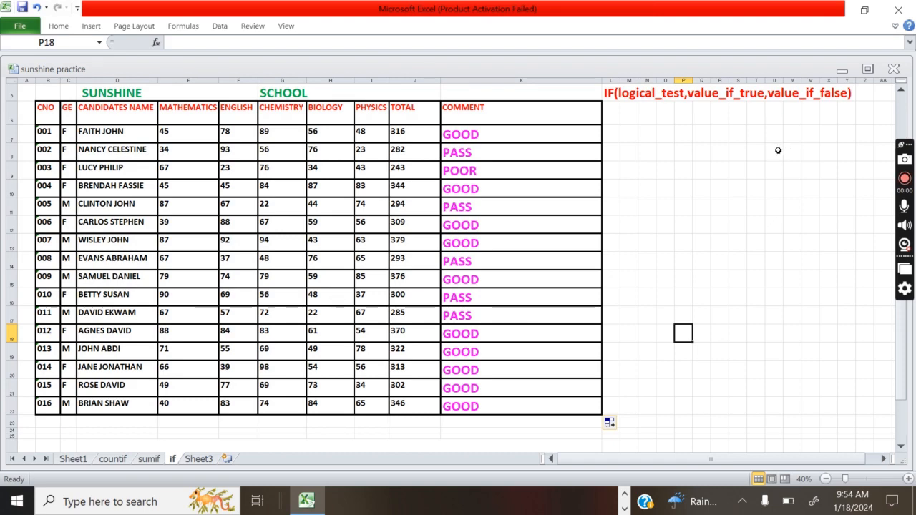
{"action": "scroll", "coordinate": [532, 286], "scroll_direction": "down", "scroll_amount": 4}
{"action": "scroll", "coordinate": [528, 277], "scroll_direction": "up", "scroll_amount": 4}
{"action": "scroll", "coordinate": [523, 277], "scroll_direction": "down", "scroll_amount": 3}
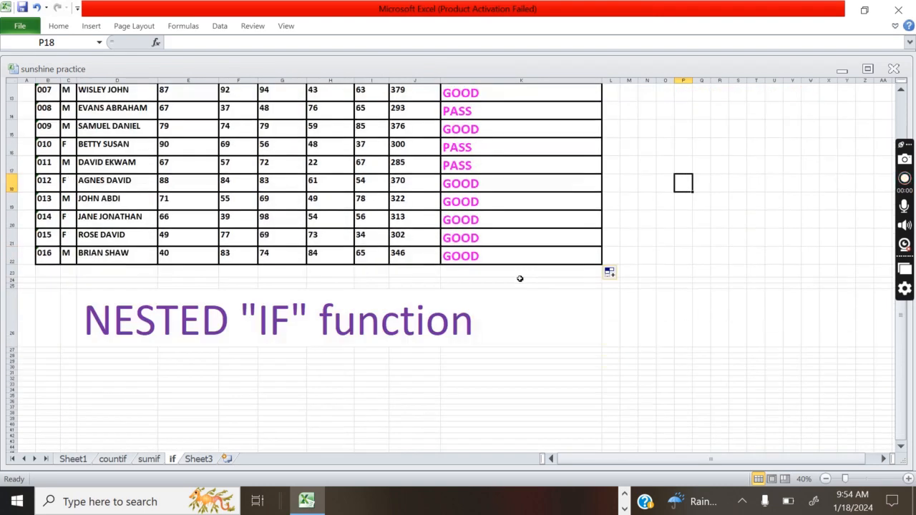
{"action": "scroll", "coordinate": [520, 279], "scroll_direction": "up", "scroll_amount": 4}
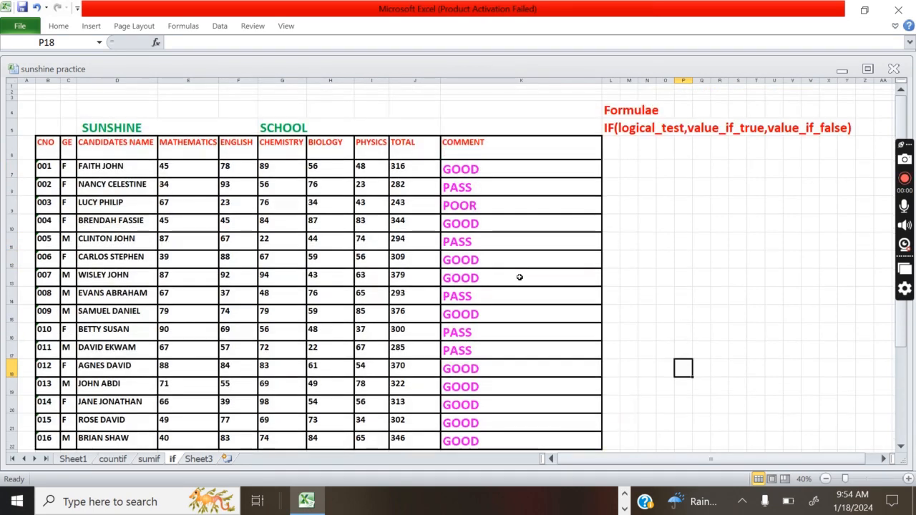
{"action": "scroll", "coordinate": [520, 278], "scroll_direction": "down", "scroll_amount": 7}
{"action": "scroll", "coordinate": [520, 278], "scroll_direction": "up", "scroll_amount": 7}
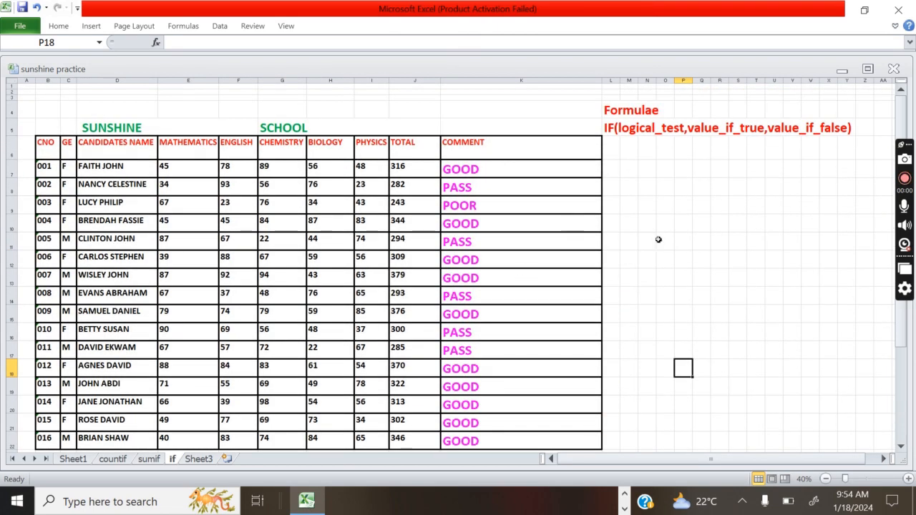
{"action": "scroll", "coordinate": [759, 355], "scroll_direction": "down", "scroll_amount": 1}
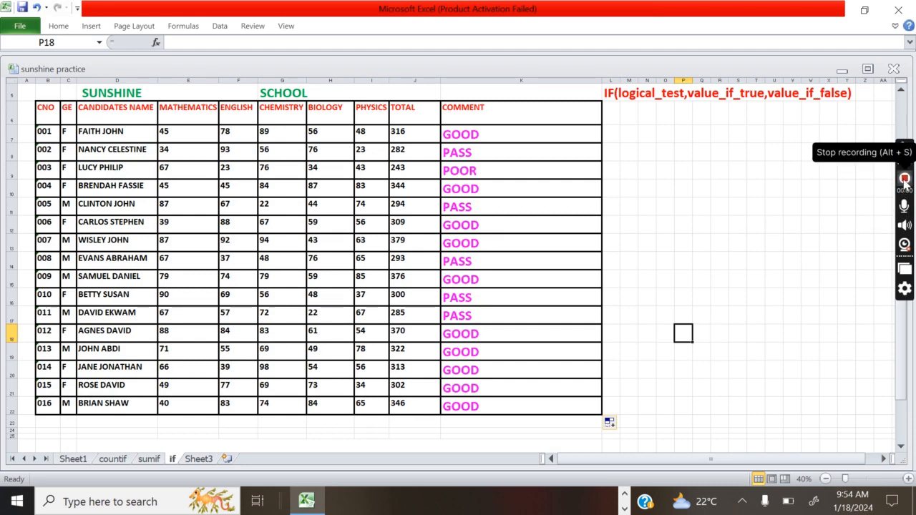
{"action": "left_click", "coordinate": [905, 181]}
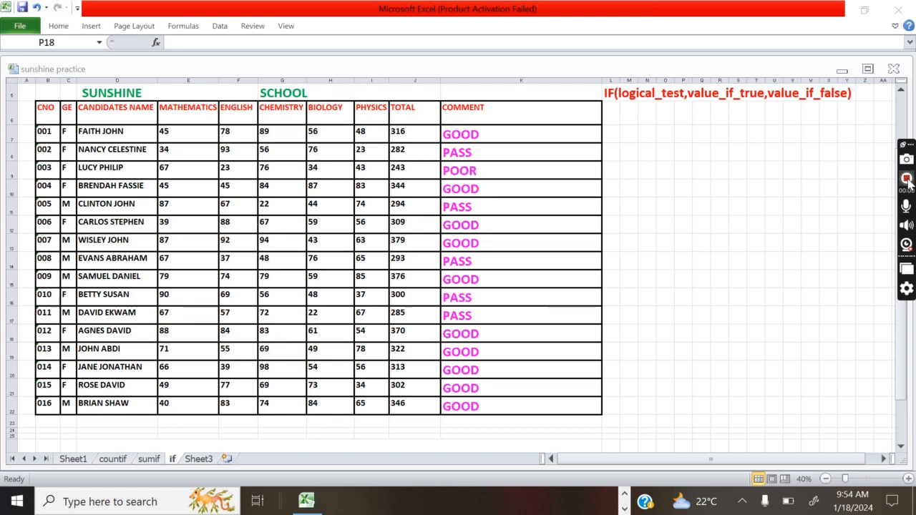